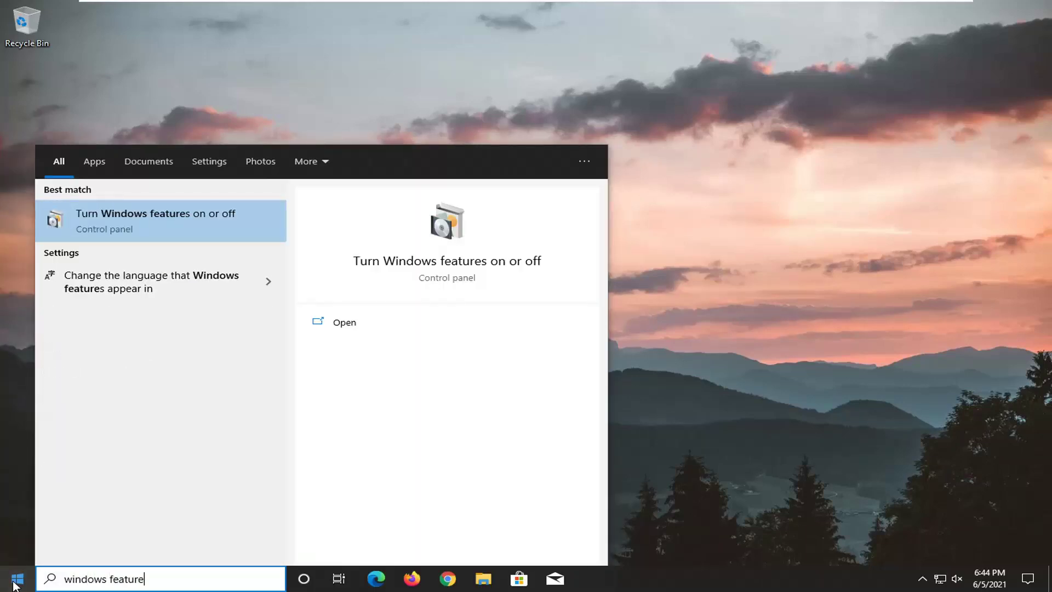
pyautogui.write('s')
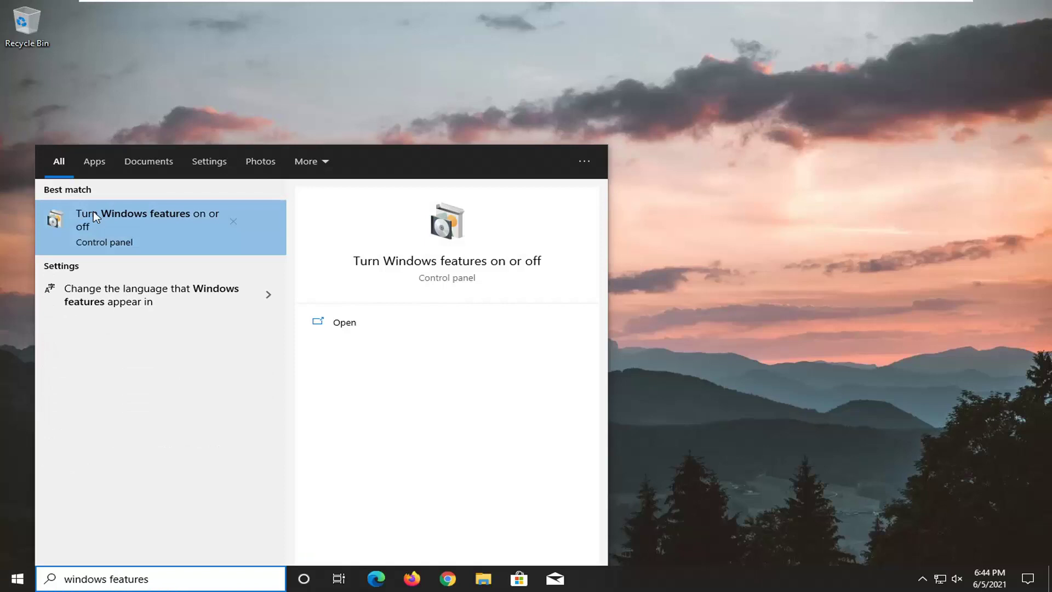
# - Open Windows Features, expand Media Features and check Windows Media Player
pyautogui.click(138, 227)
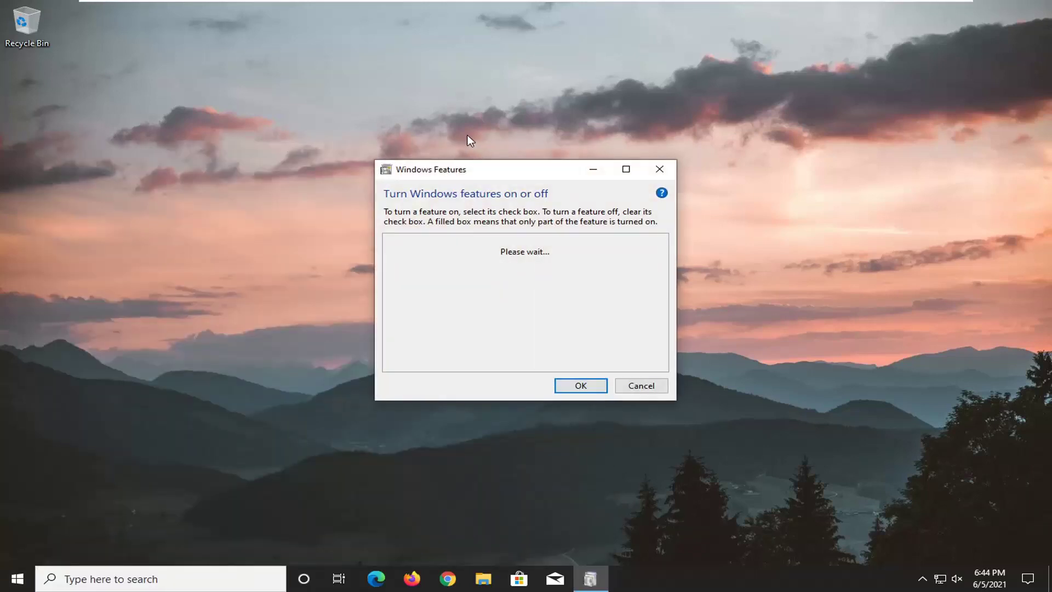
pyautogui.scroll(-1, 469, 296)
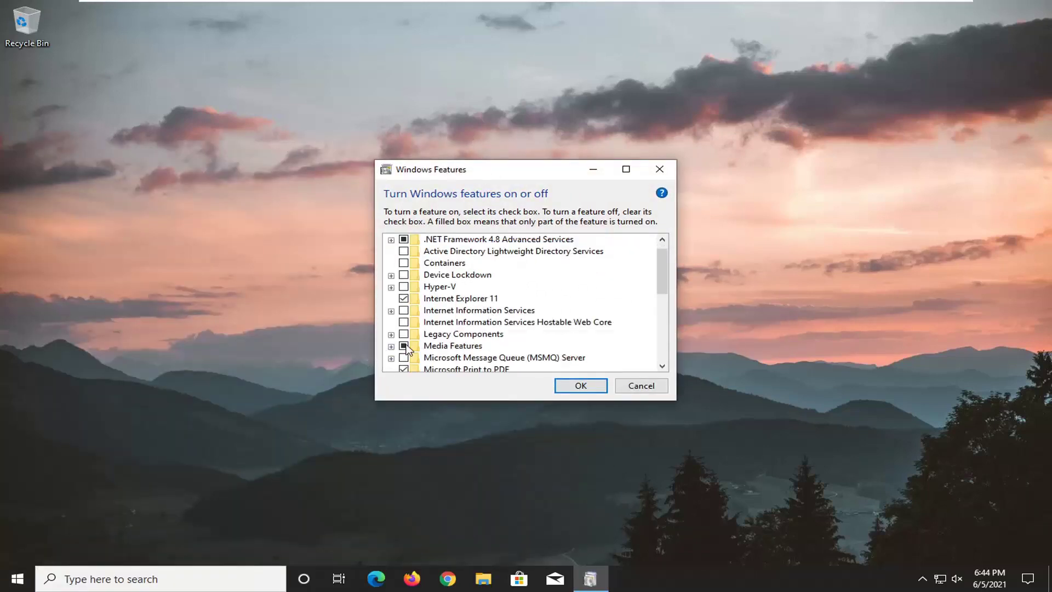
pyautogui.scroll(-1, 452, 325)
pyautogui.click(444, 335)
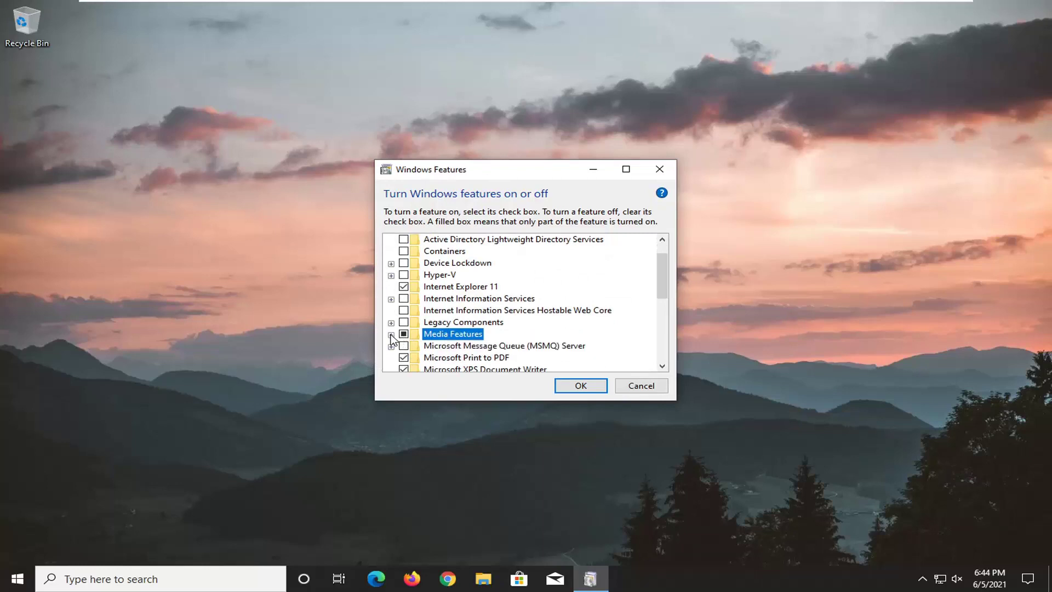
pyautogui.click(391, 334)
pyautogui.click(417, 346)
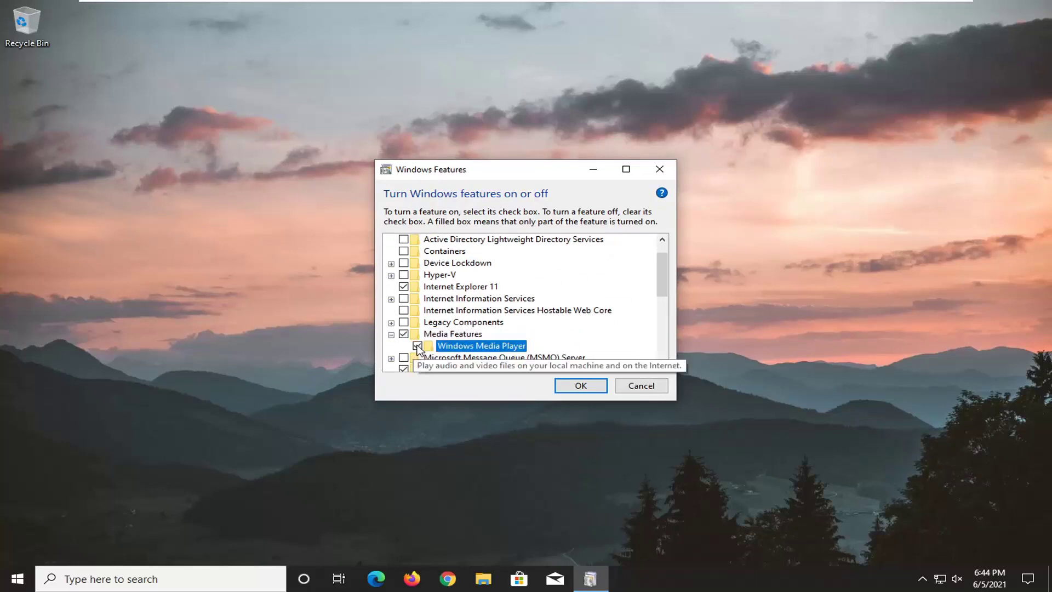
# - Confirm the Media Features change with OK and close the completion notice
pyautogui.click(581, 387)
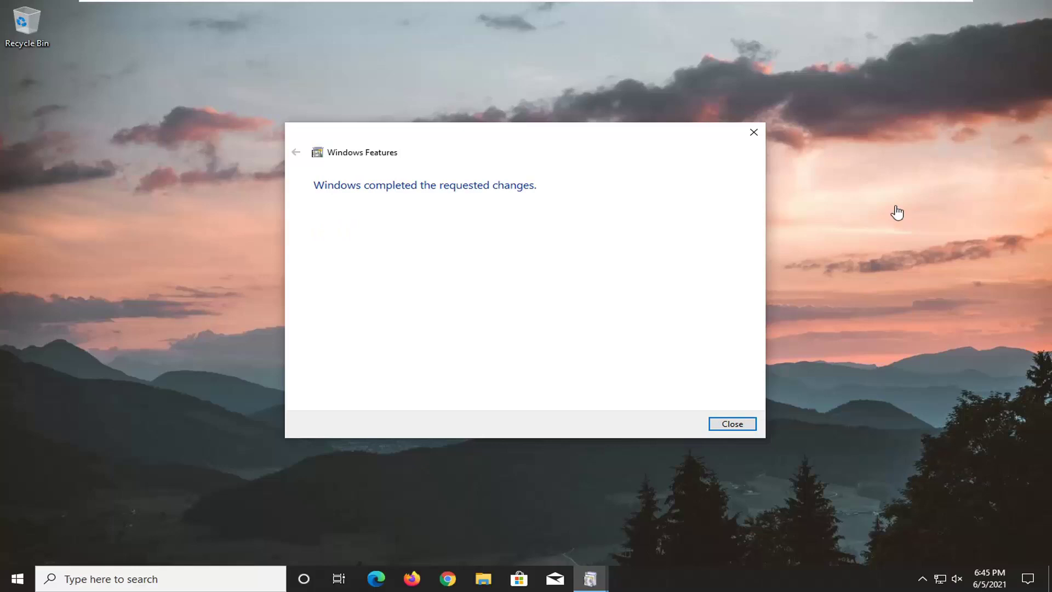
pyautogui.click(734, 424)
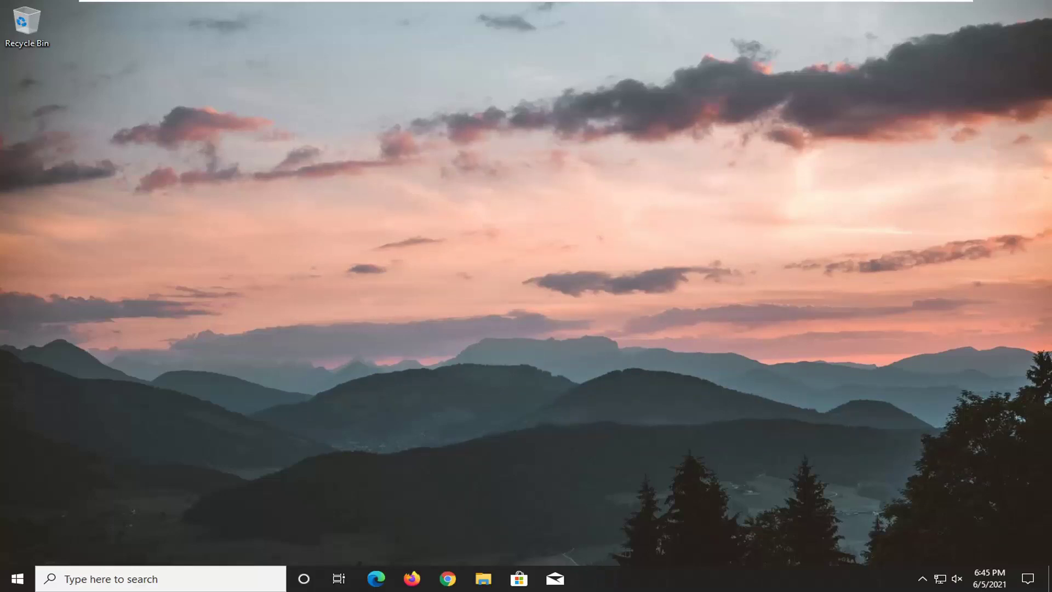